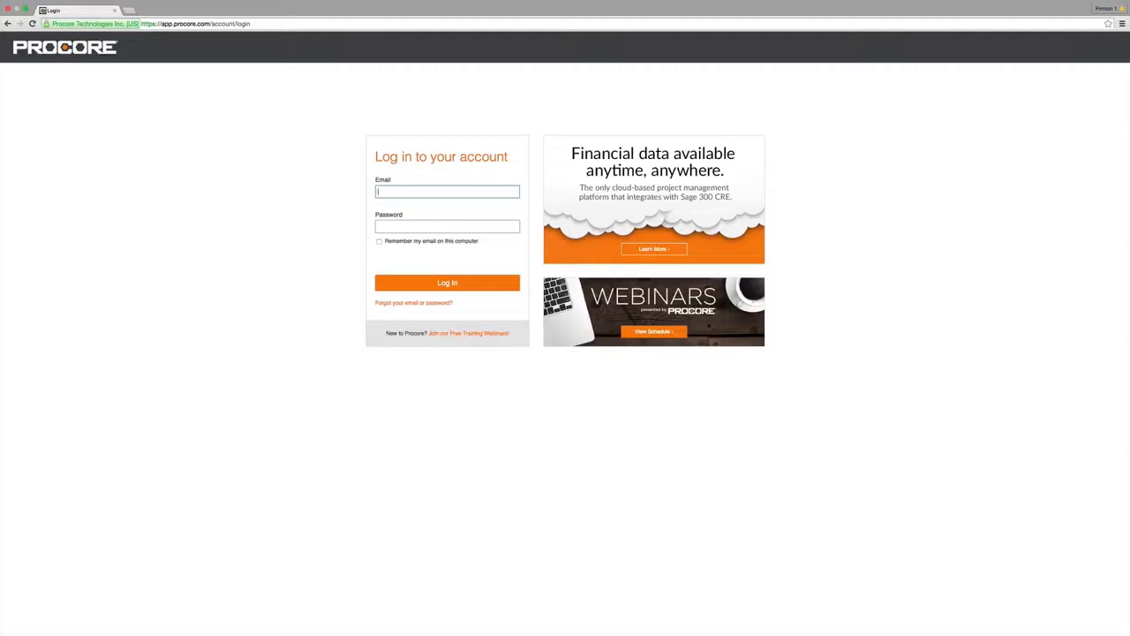
Log in to the Procore account with the user's email address and account password
text(mar)
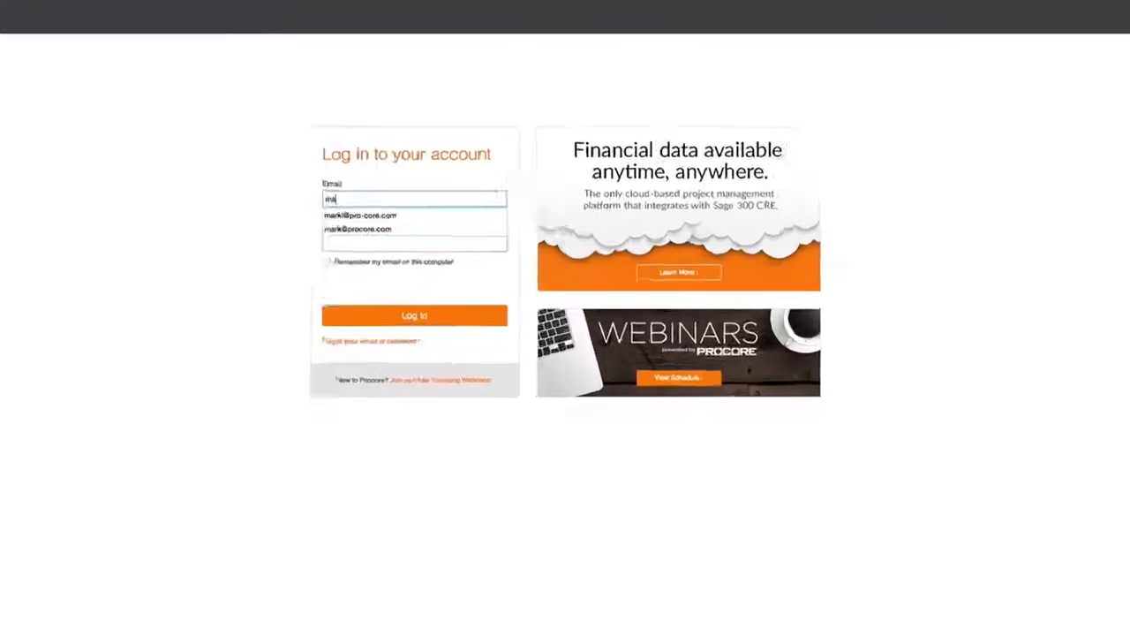
key(Down)
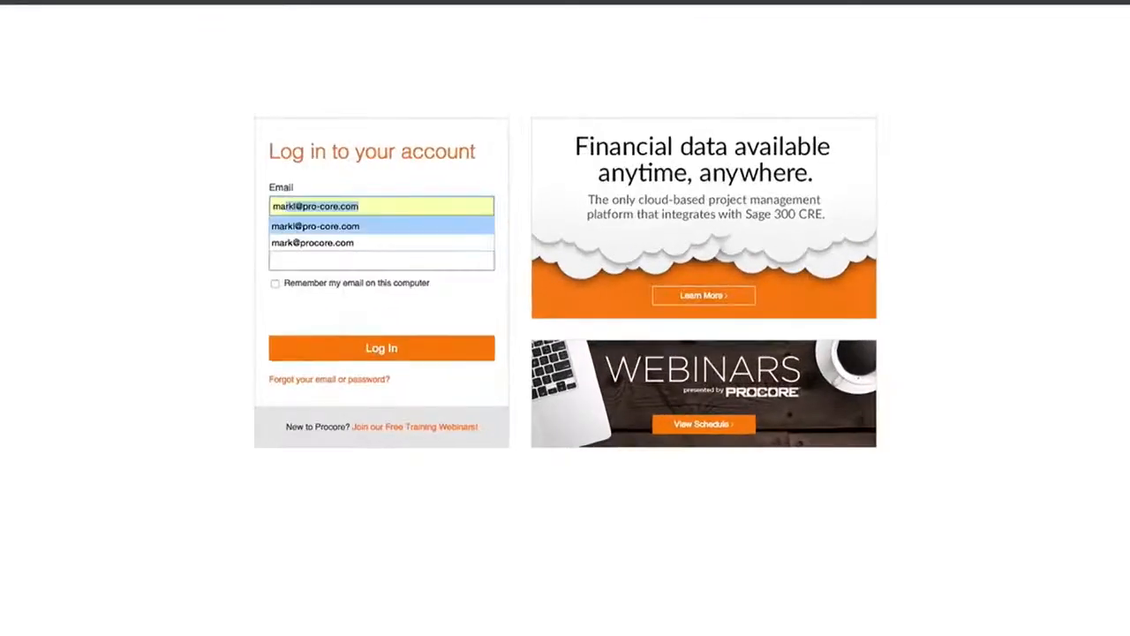
key(Return)
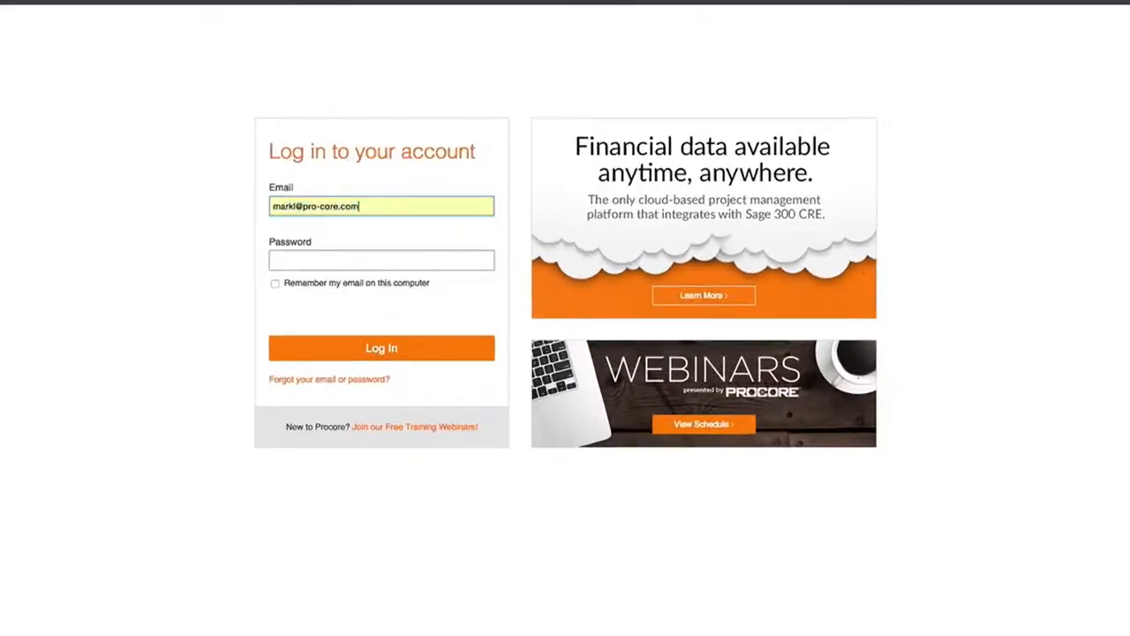
click(381, 259)
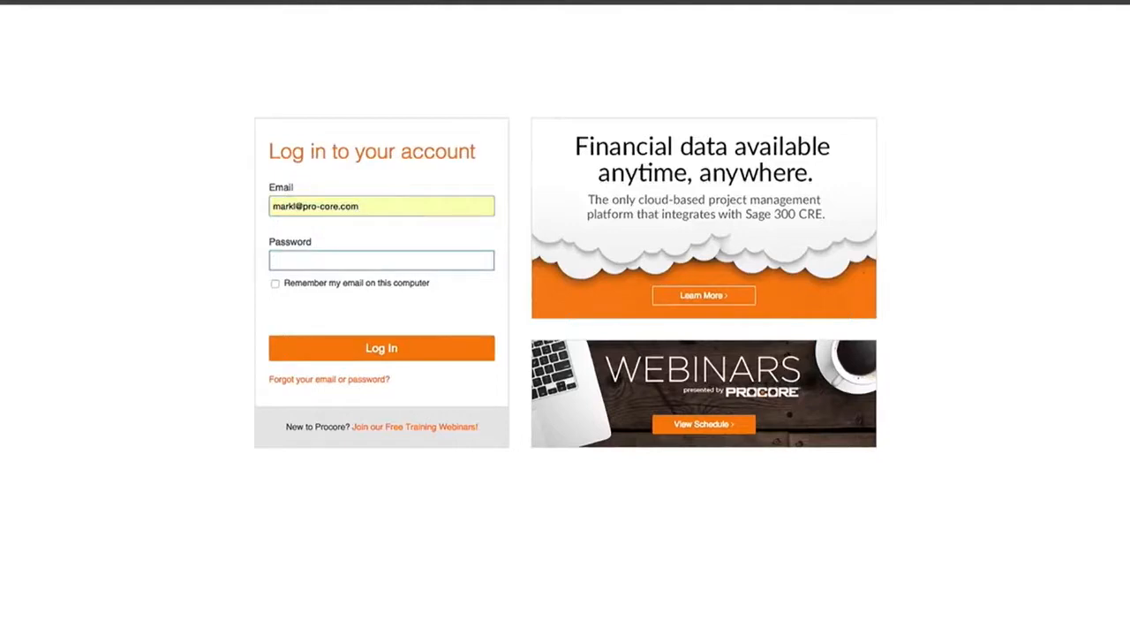
text(••••••)
click(381, 348)
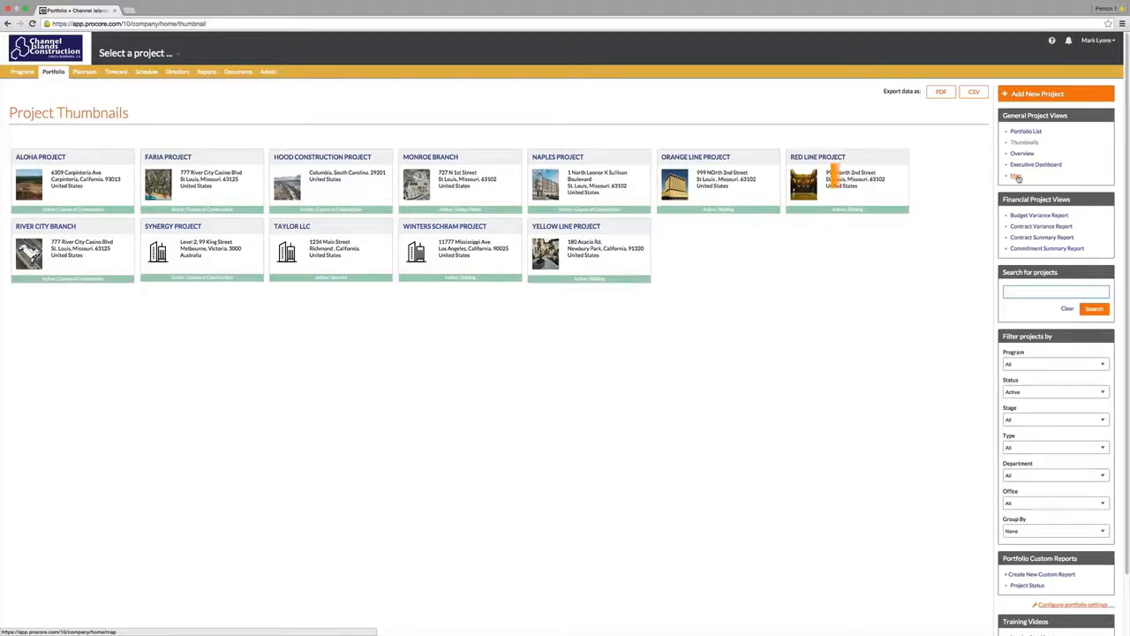
Look through the company portfolio as a project map, as the Contract Summary Report, and as the Overview
click(1016, 177)
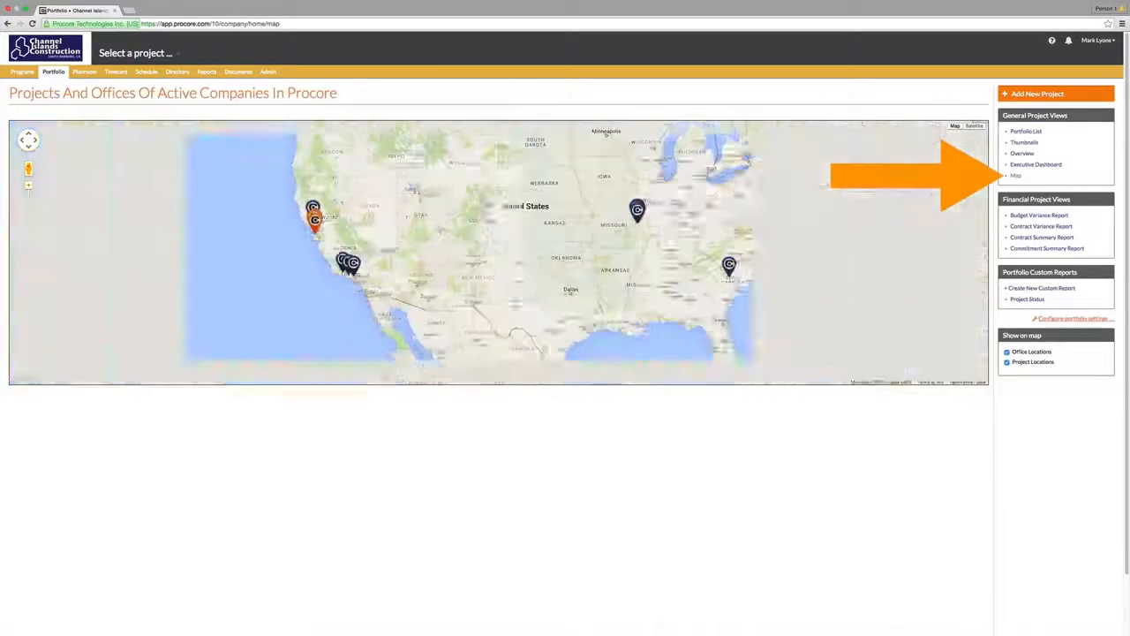
click(1035, 238)
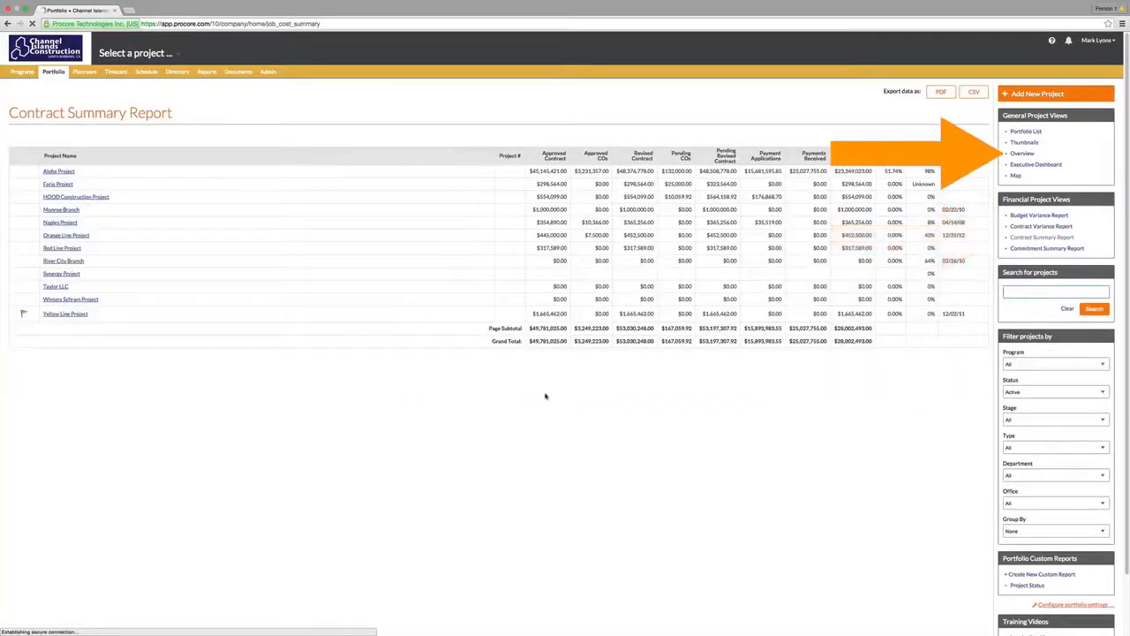
click(1021, 155)
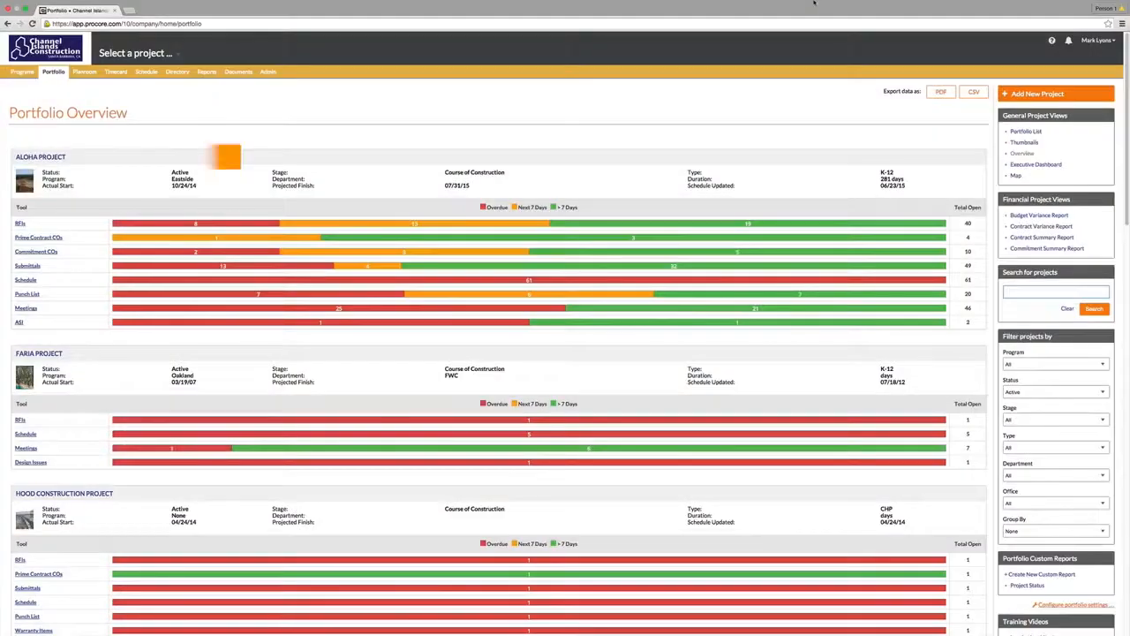
Open the Aloha Project's directory and look through the editable record of the AV contractor at Aussie Audio
click(41, 156)
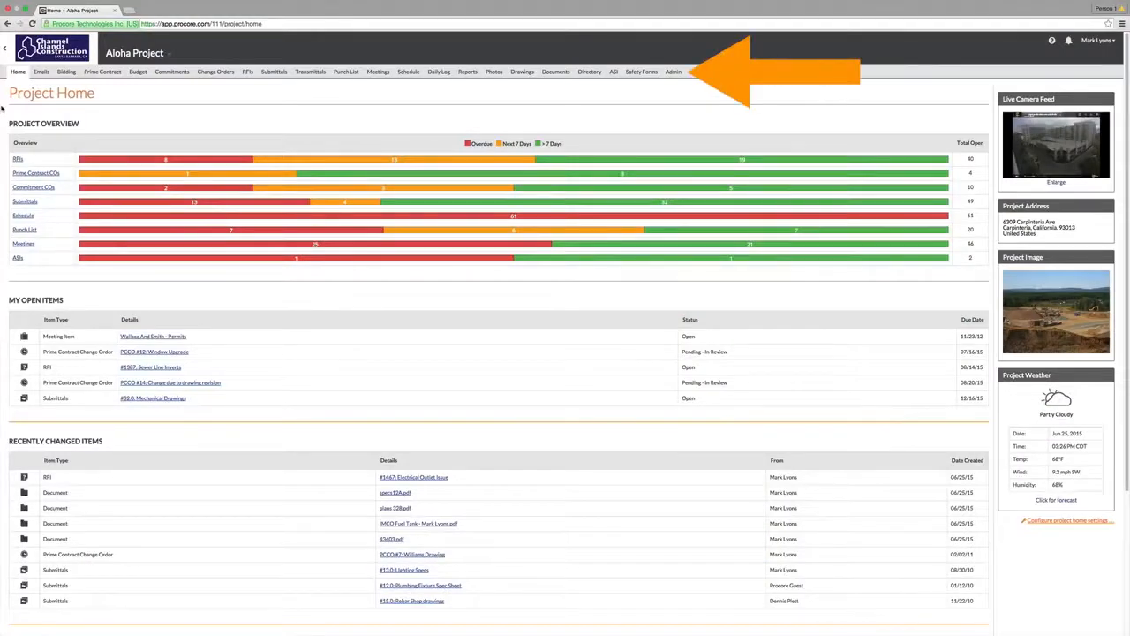
click(586, 74)
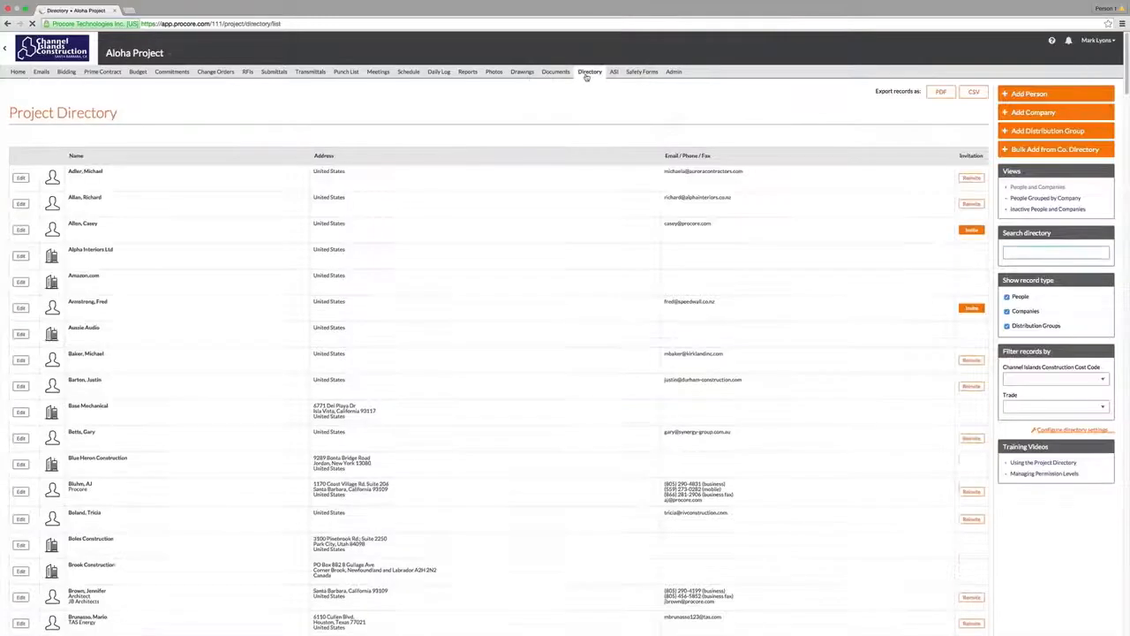
scroll(265, 441, down, 3)
click(20, 575)
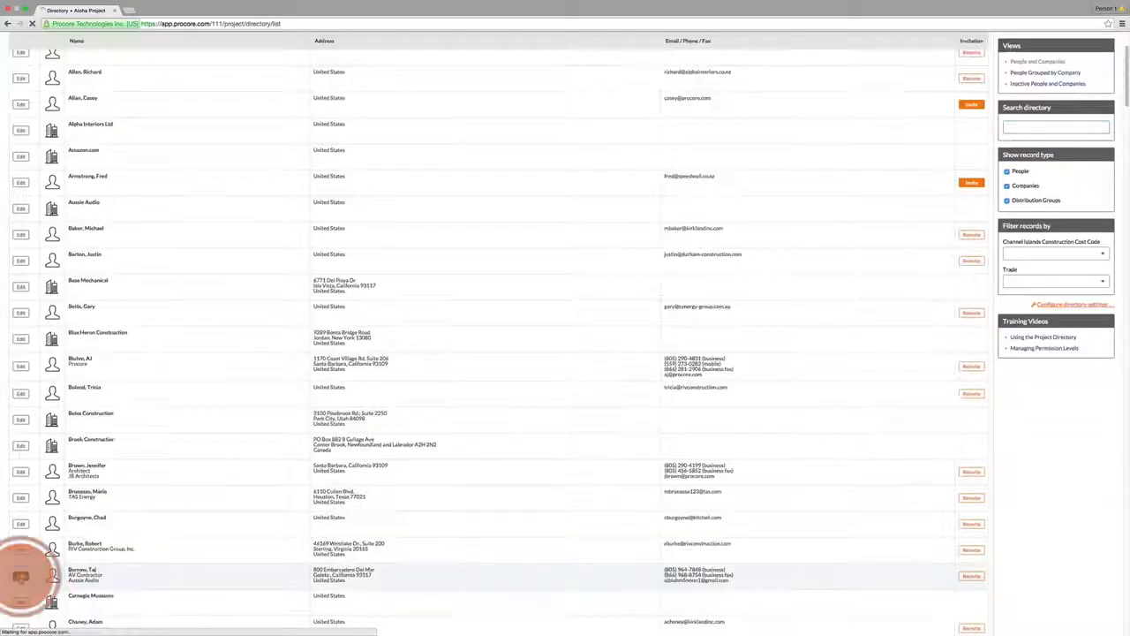
scroll(123, 553, down, 1)
scroll(575, 134, down, 6)
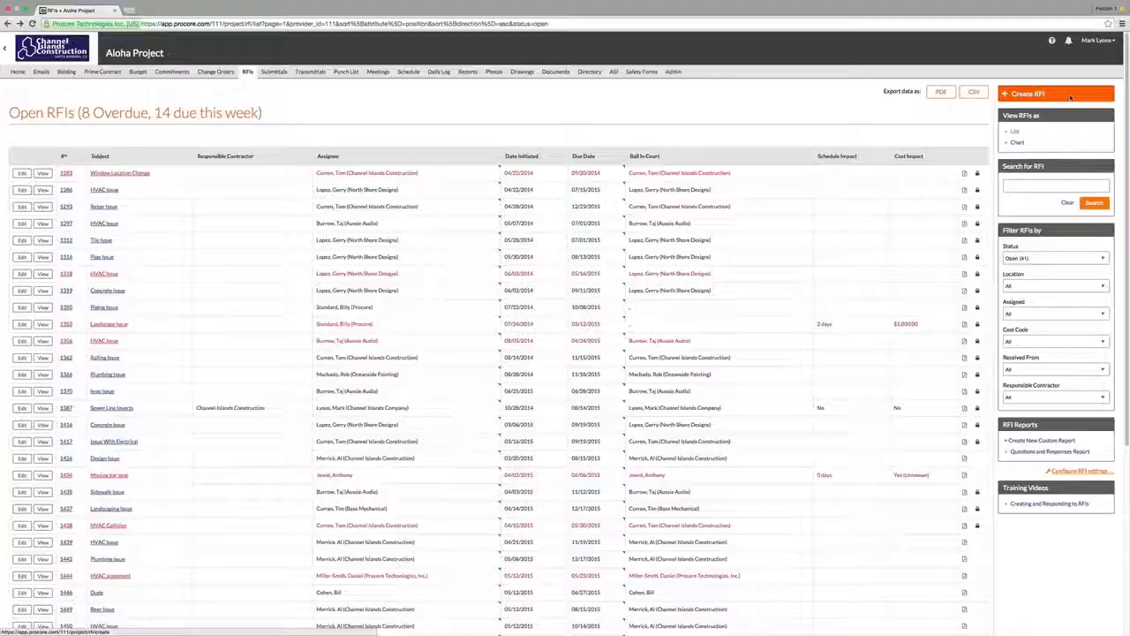
Start a new RFI with the subject "HVAC Issue", assigned to the Aussie Audio contact and due 06/30/2015
click(1070, 98)
click(478, 194)
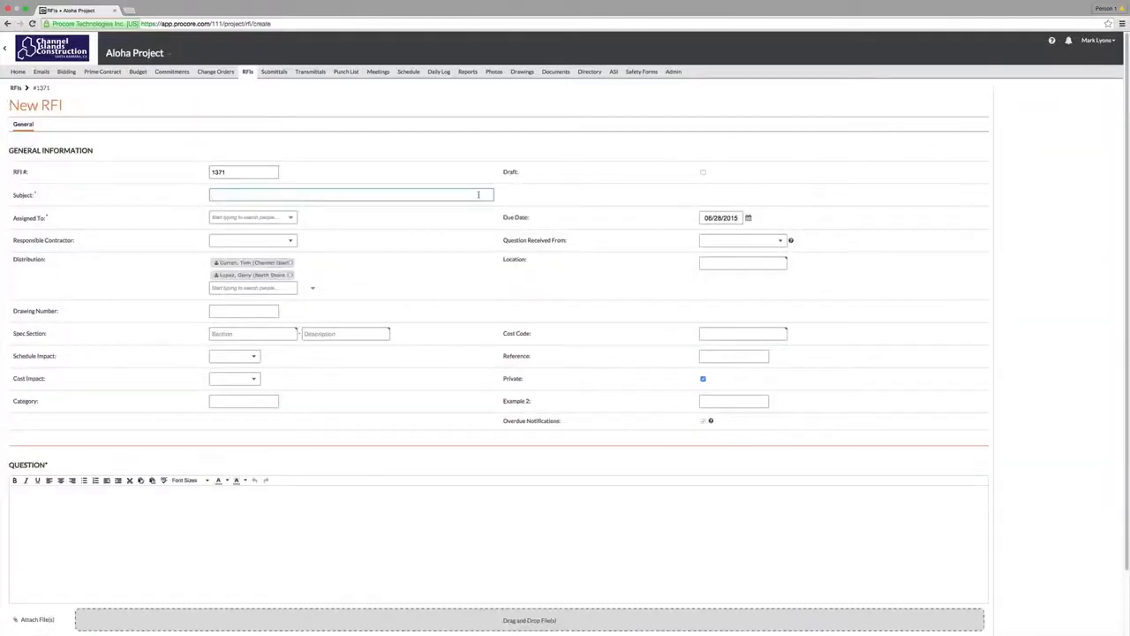
text(HVAC Issue)
click(290, 218)
click(247, 231)
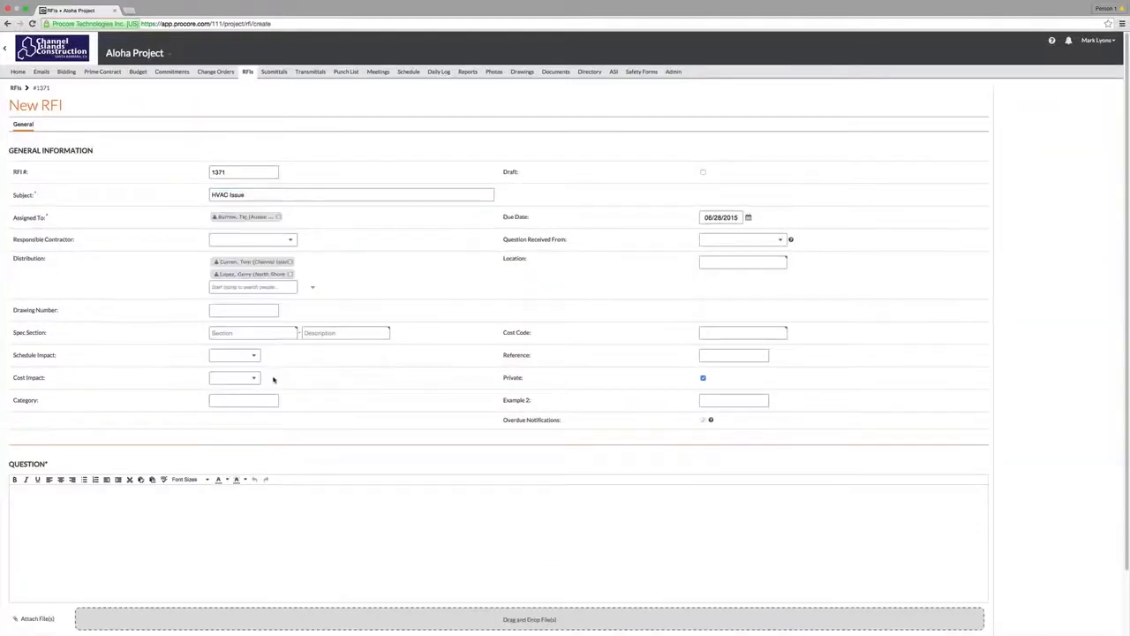
click(720, 217)
click(739, 300)
Enter the question "Please see the attached drawing and comment on the changes needed....", attach A-1.1 Rev.0.pdf, and create the RFI
scroll(170, 521, down, 2)
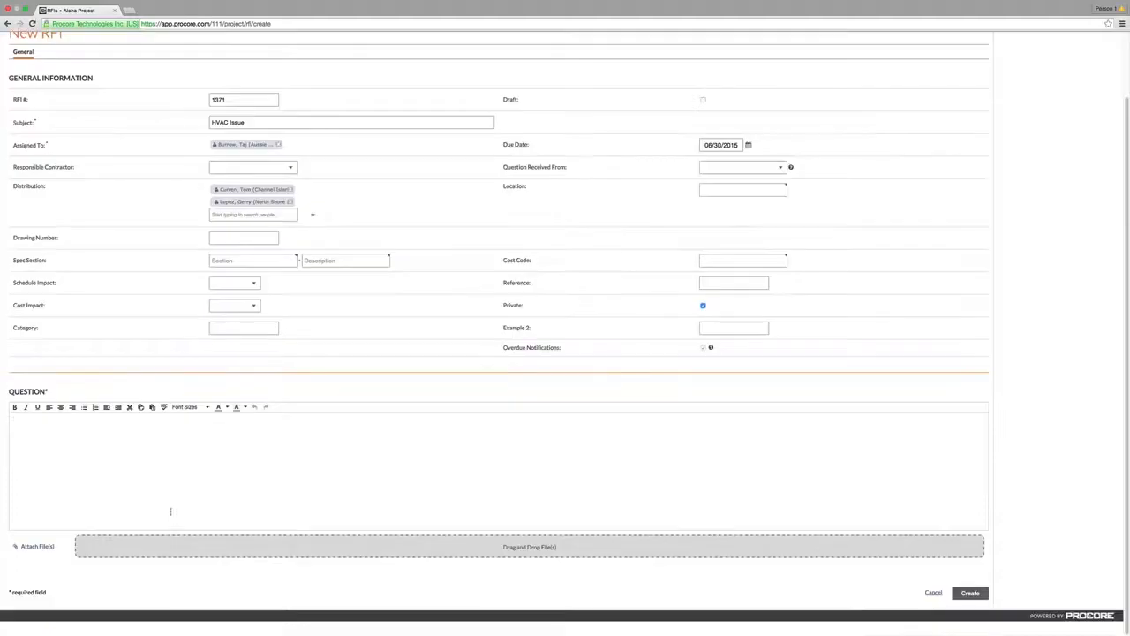
click(169, 510)
text(Please see the attached drawing and comment on the changes needed....)
click(40, 546)
click(61, 522)
click(971, 597)
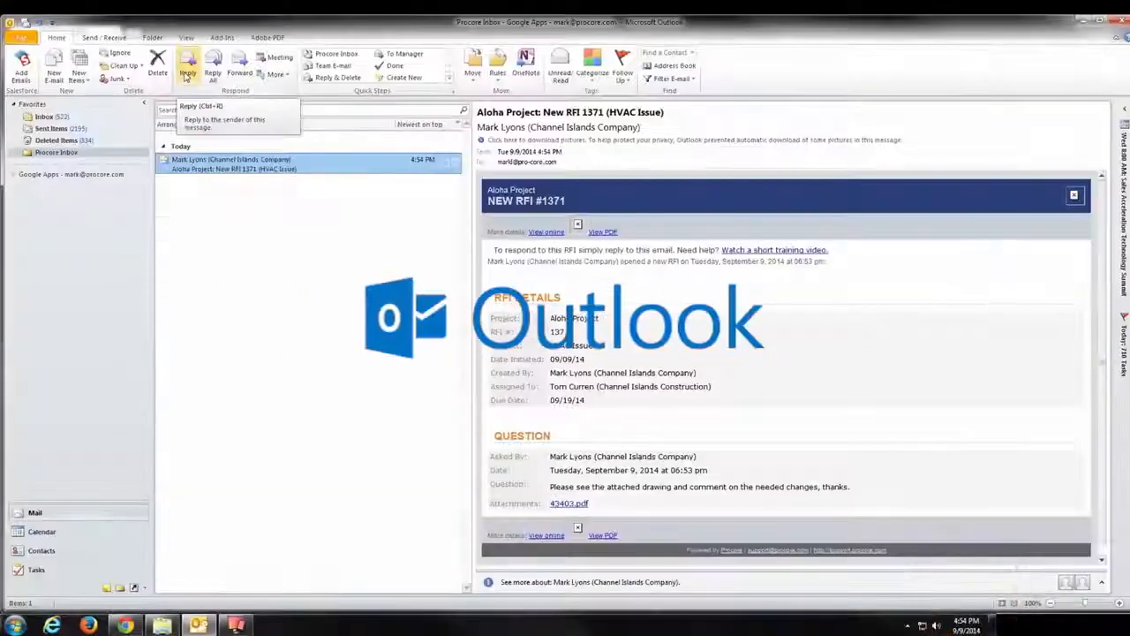
In Outlook, reply to the New RFI 1371 email with "See the revised sheet attached with changes." and specs12A.pdf attached, and send it
click(186, 74)
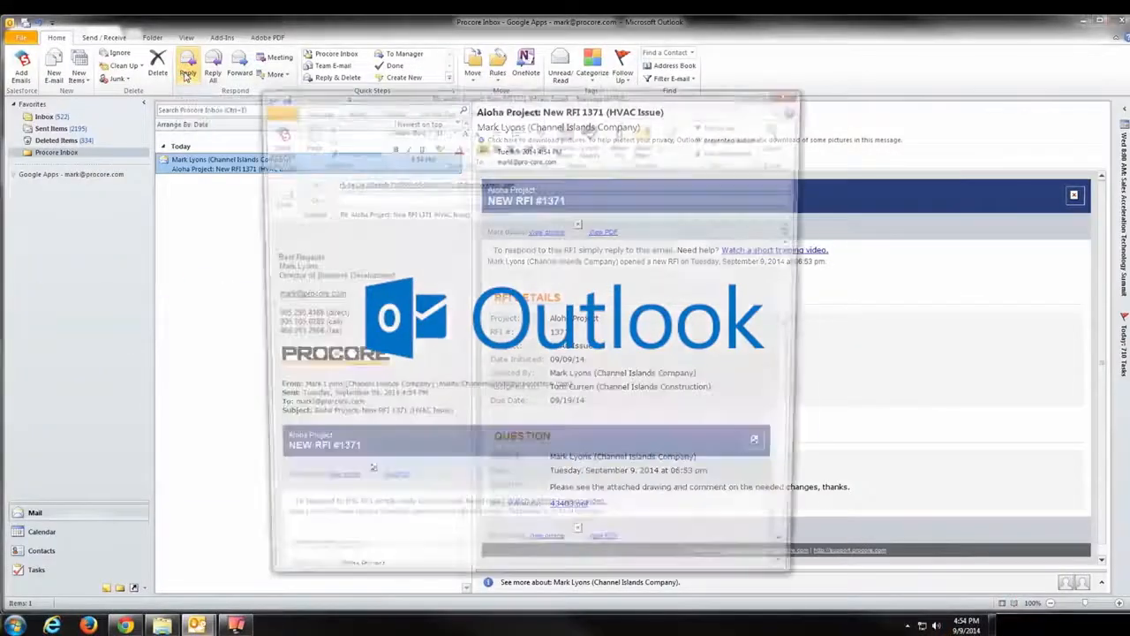
text(See the revised sheet attached with chan)
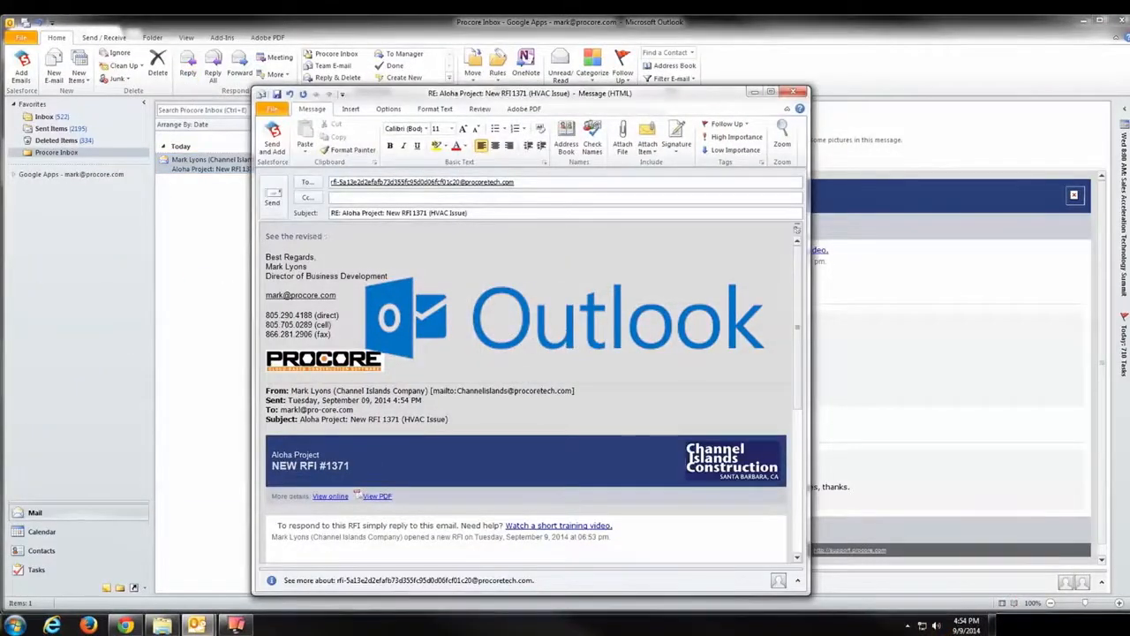
text(ges.)
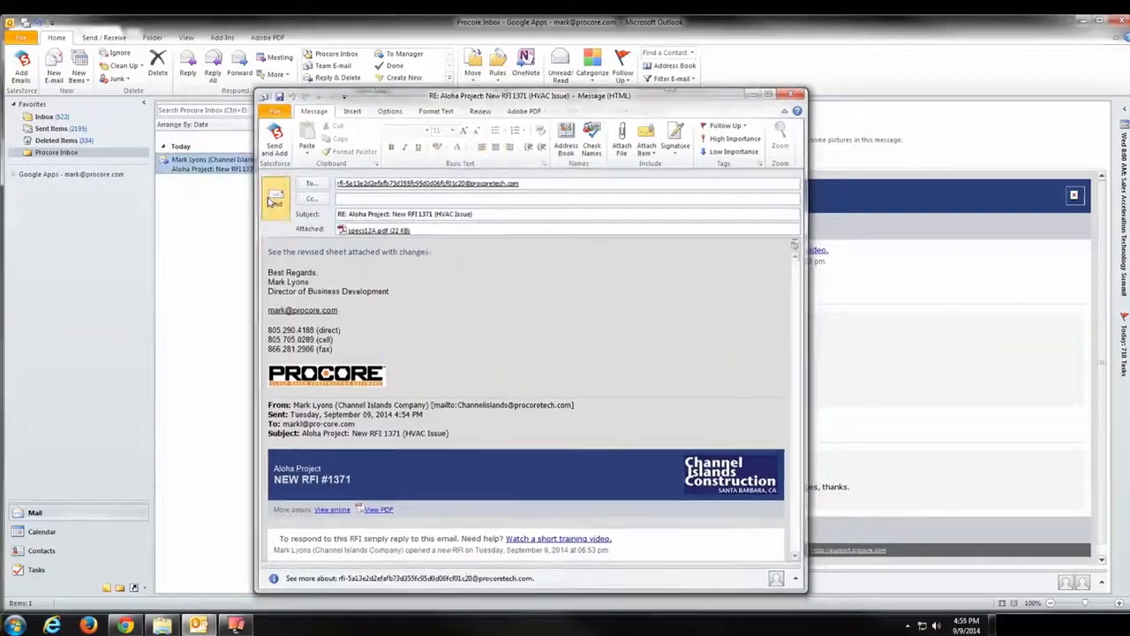
click(272, 198)
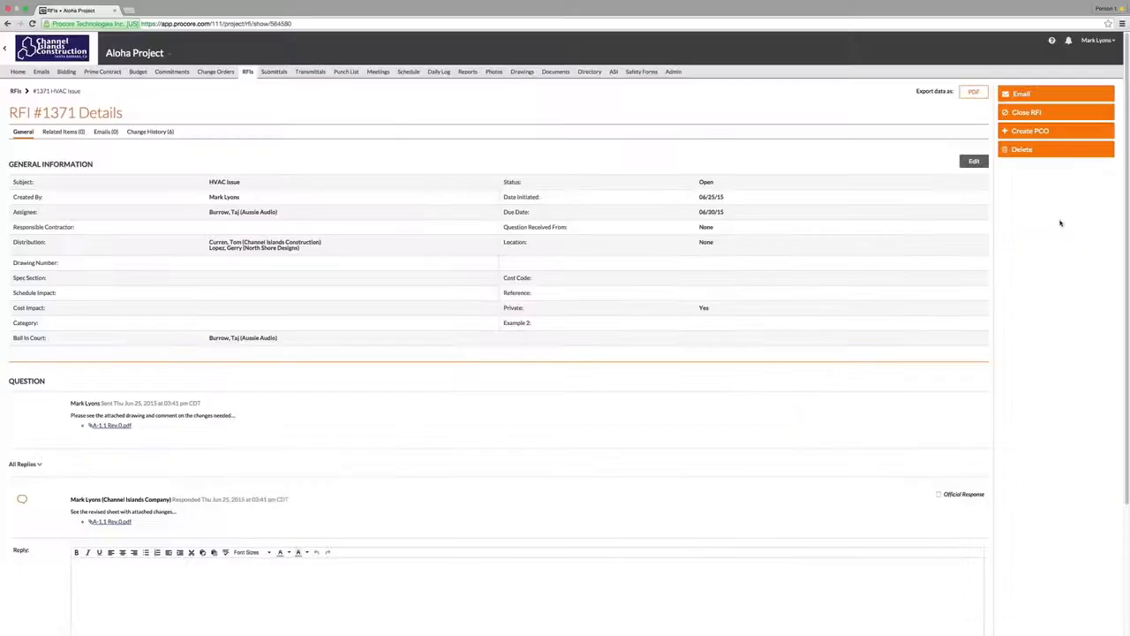